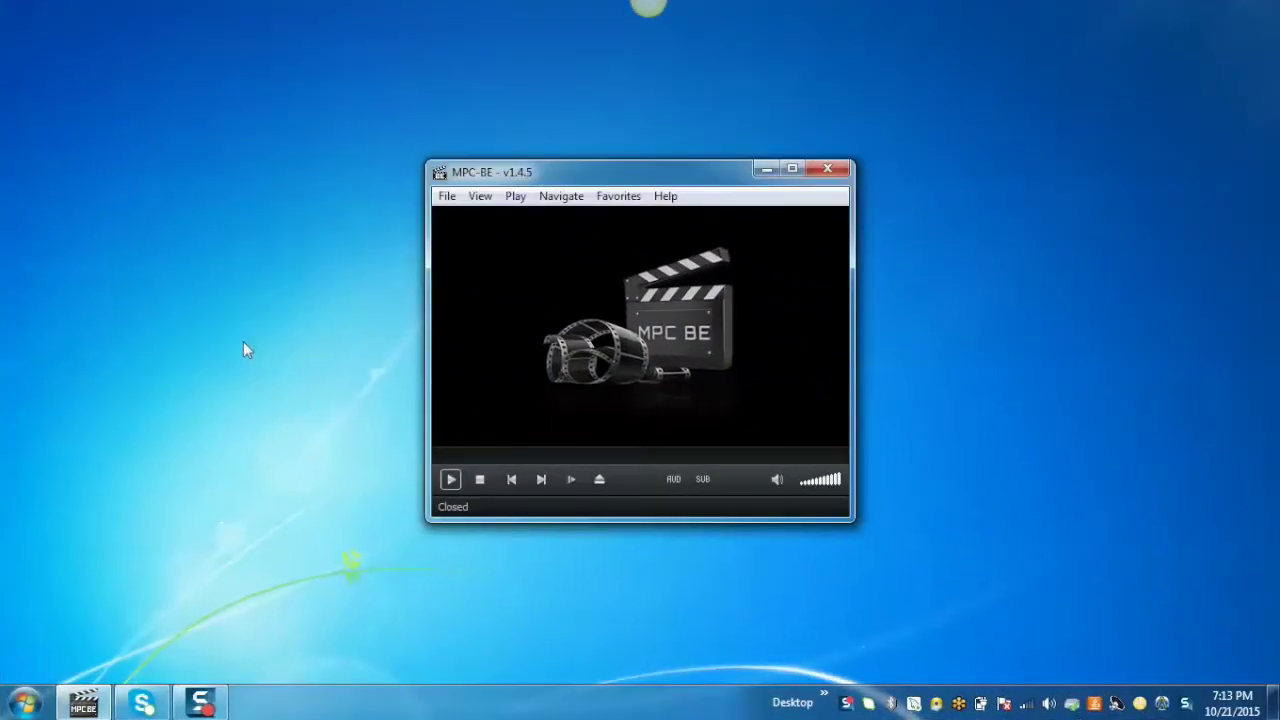
Open samplevideo.flv from the desktop for playback.
left_click(446, 198)
left_click(484, 250)
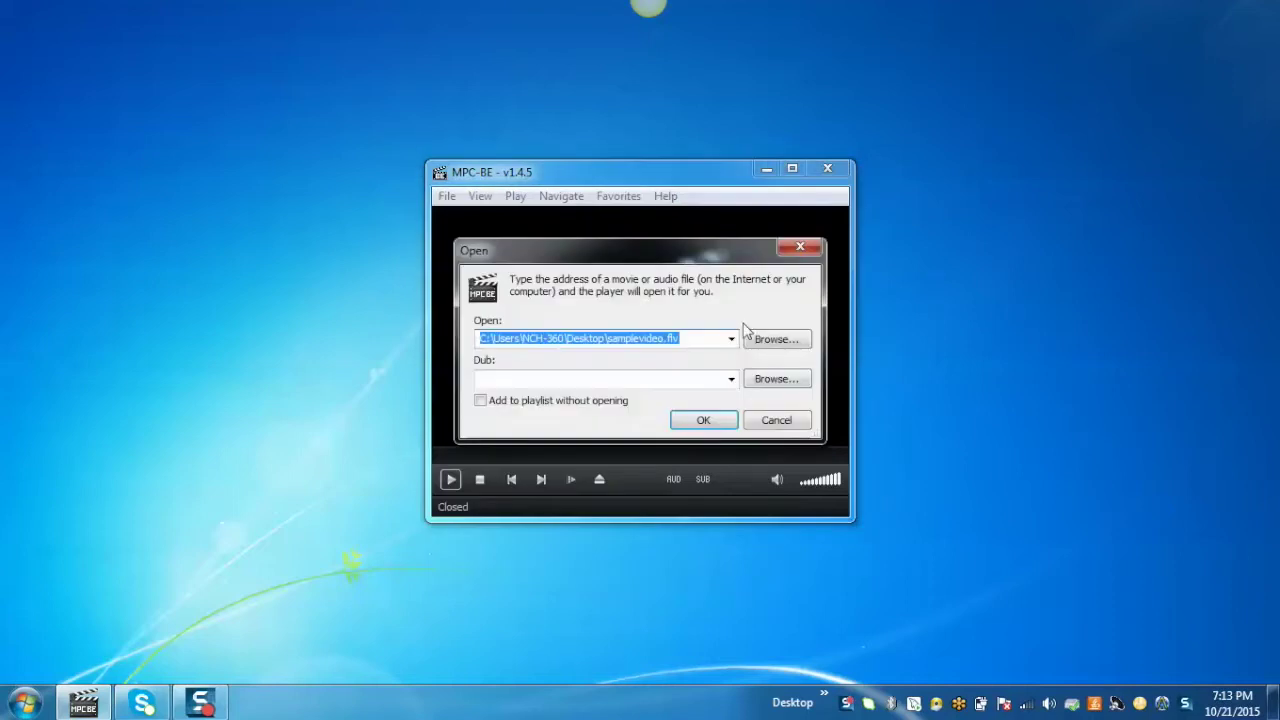
left_click(702, 421)
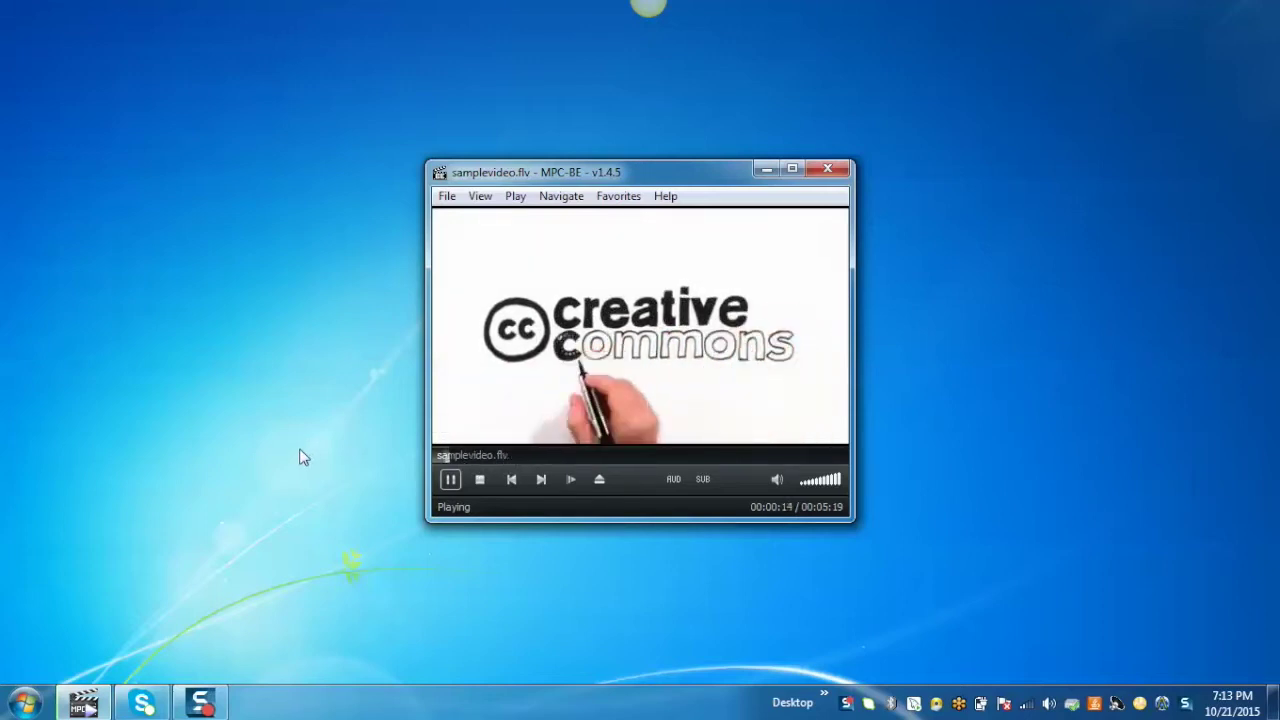
Enable "Use the preview in the search" in the player's Interface options and save the change.
left_click(480, 198)
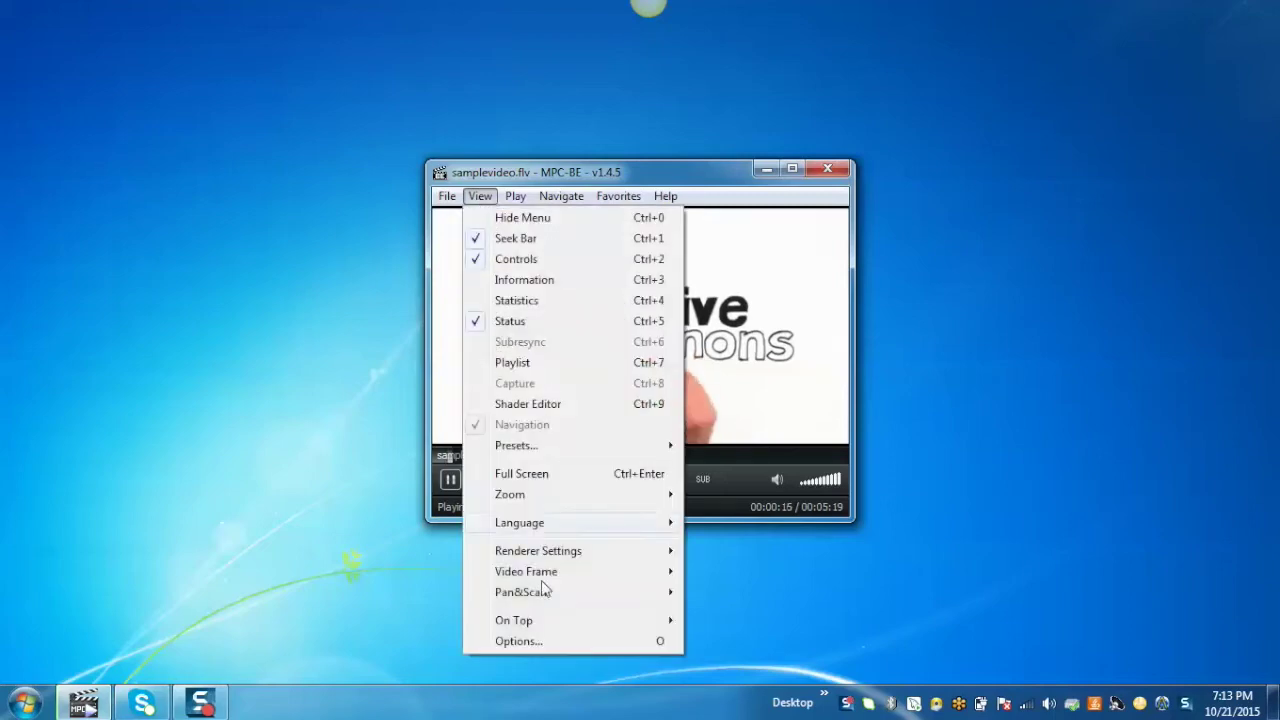
left_click(519, 643)
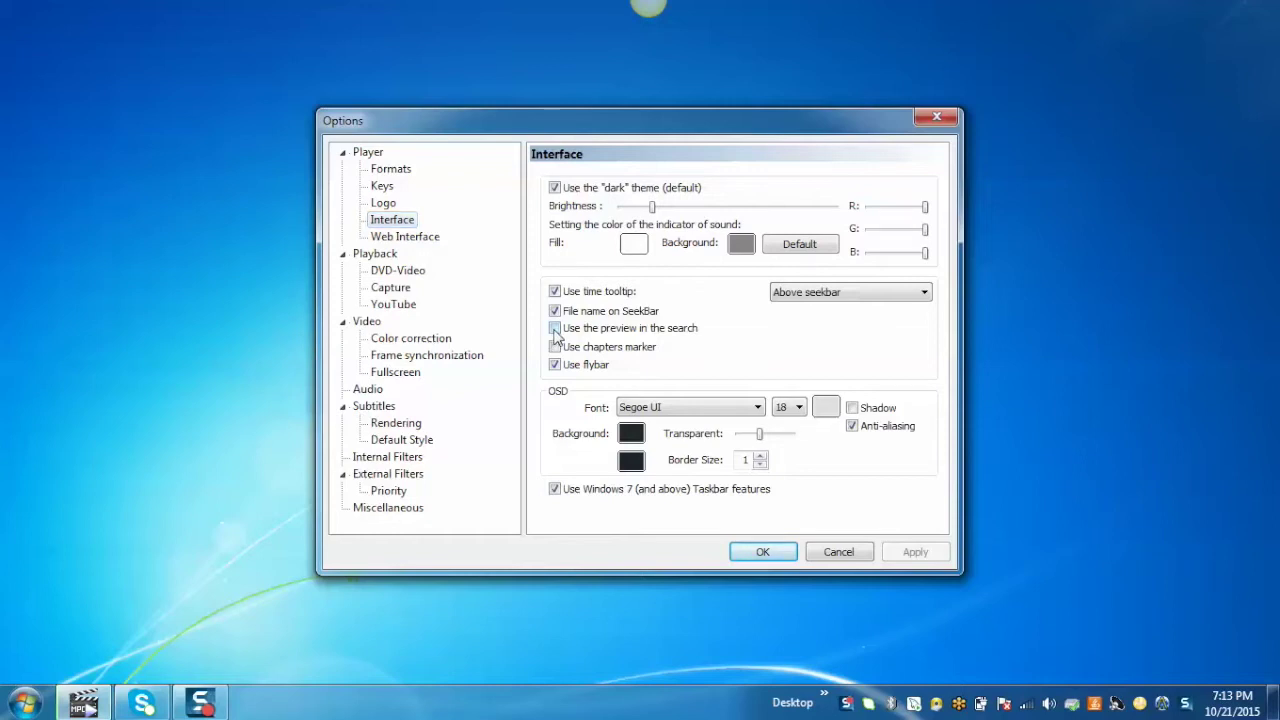
left_click(555, 329)
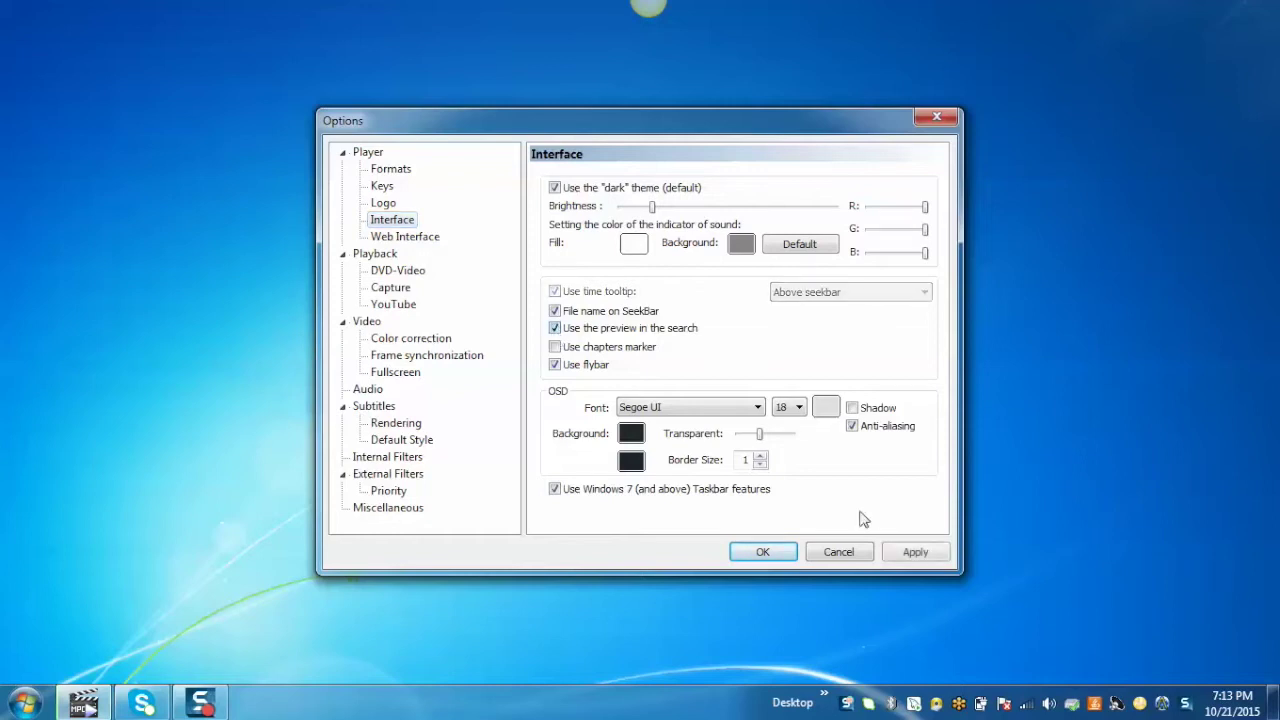
left_click(765, 552)
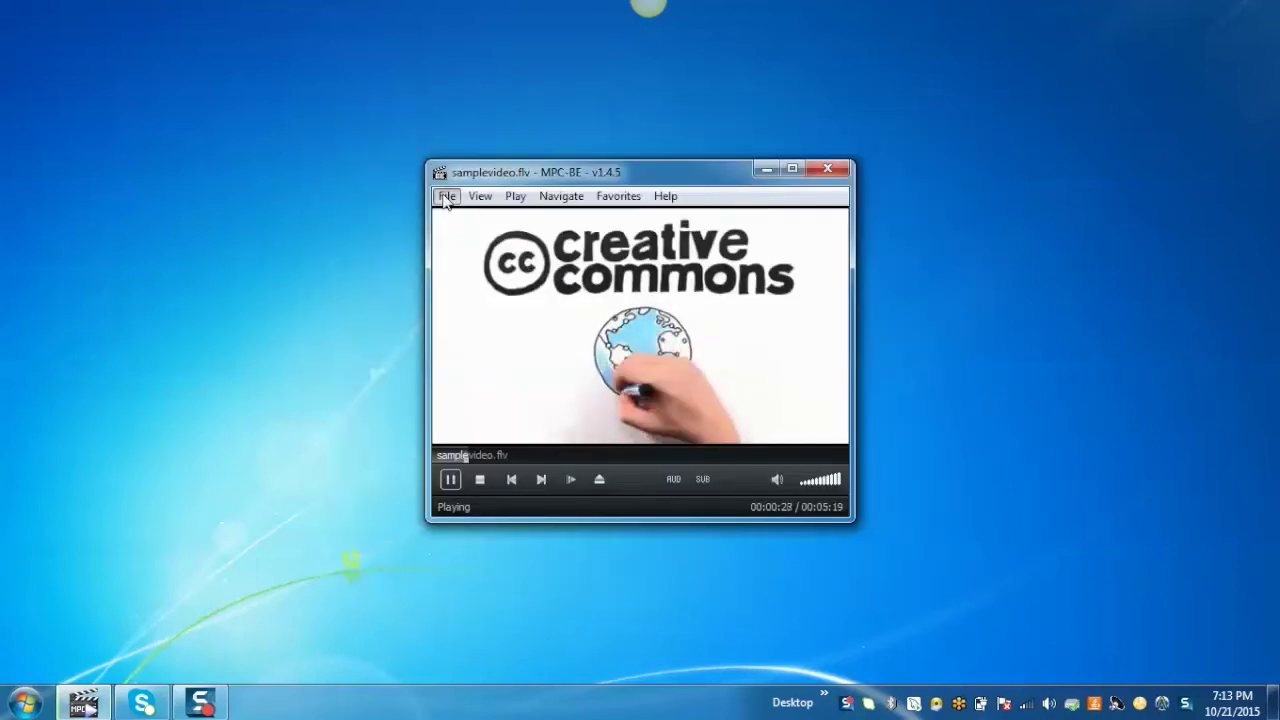
Close the playing video and reopen samplevideo.flv.
left_click(447, 197)
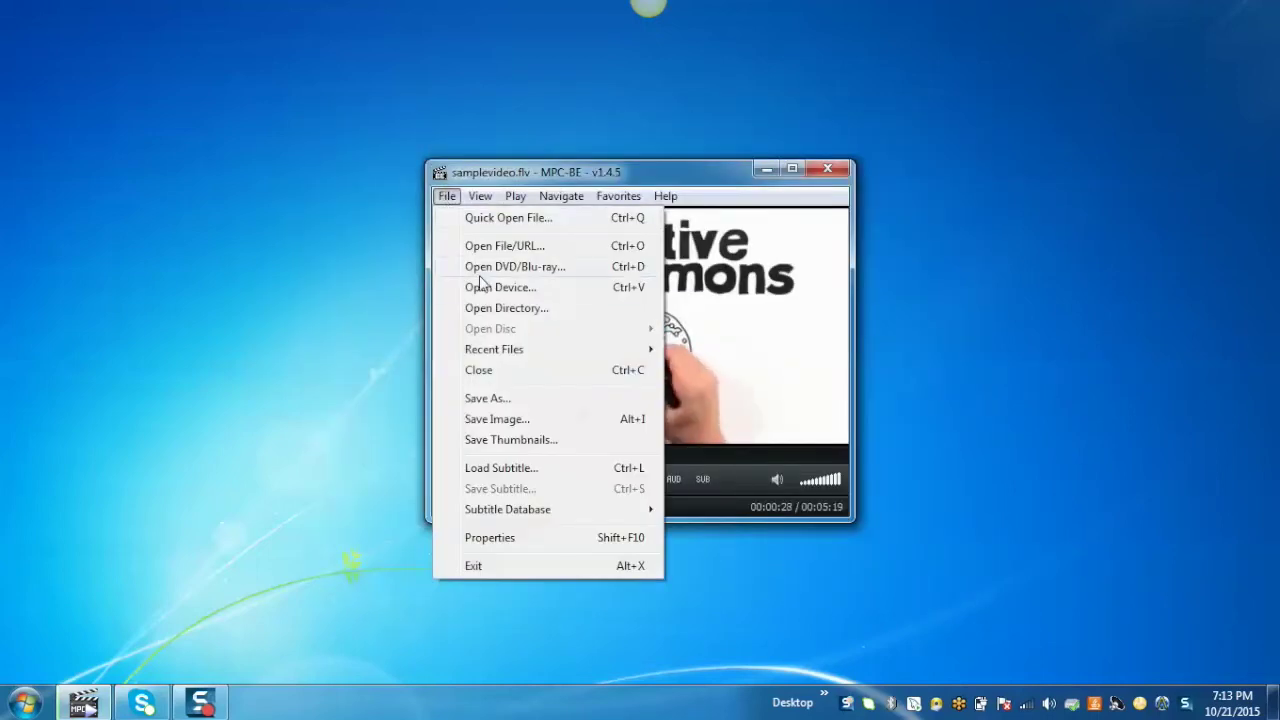
left_click(505, 379)
left_click(447, 198)
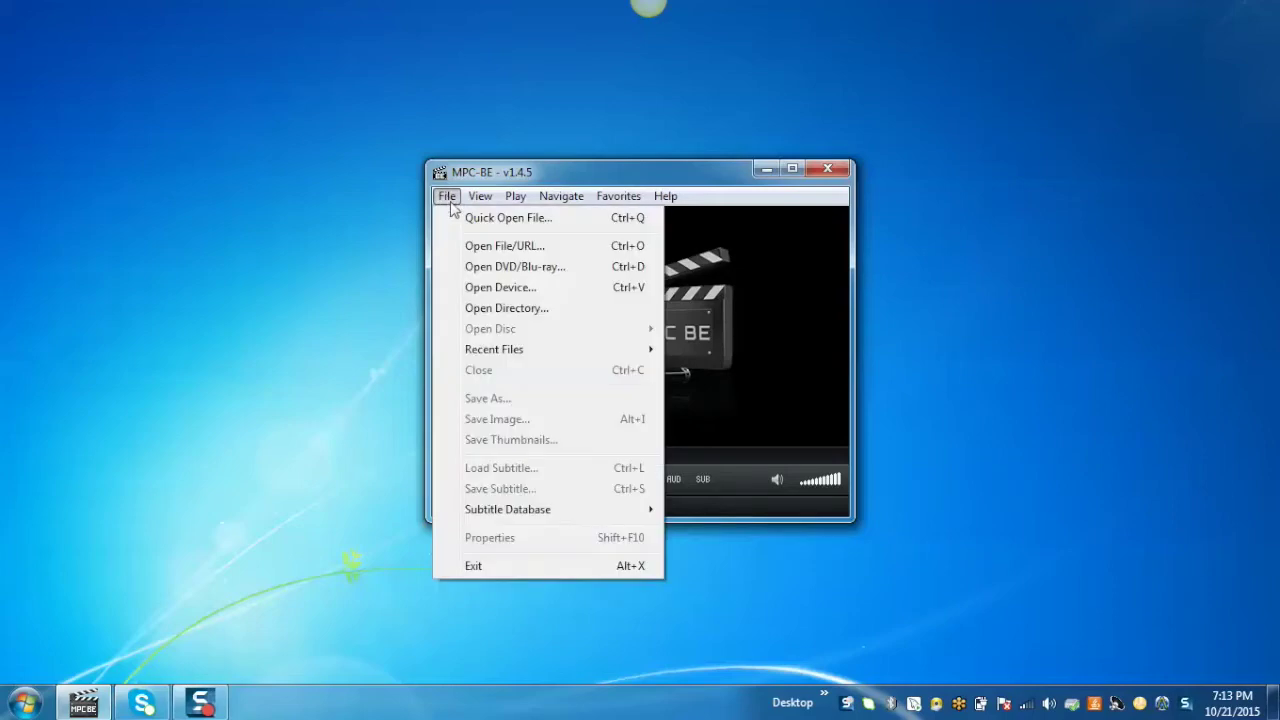
left_click(491, 249)
left_click(704, 421)
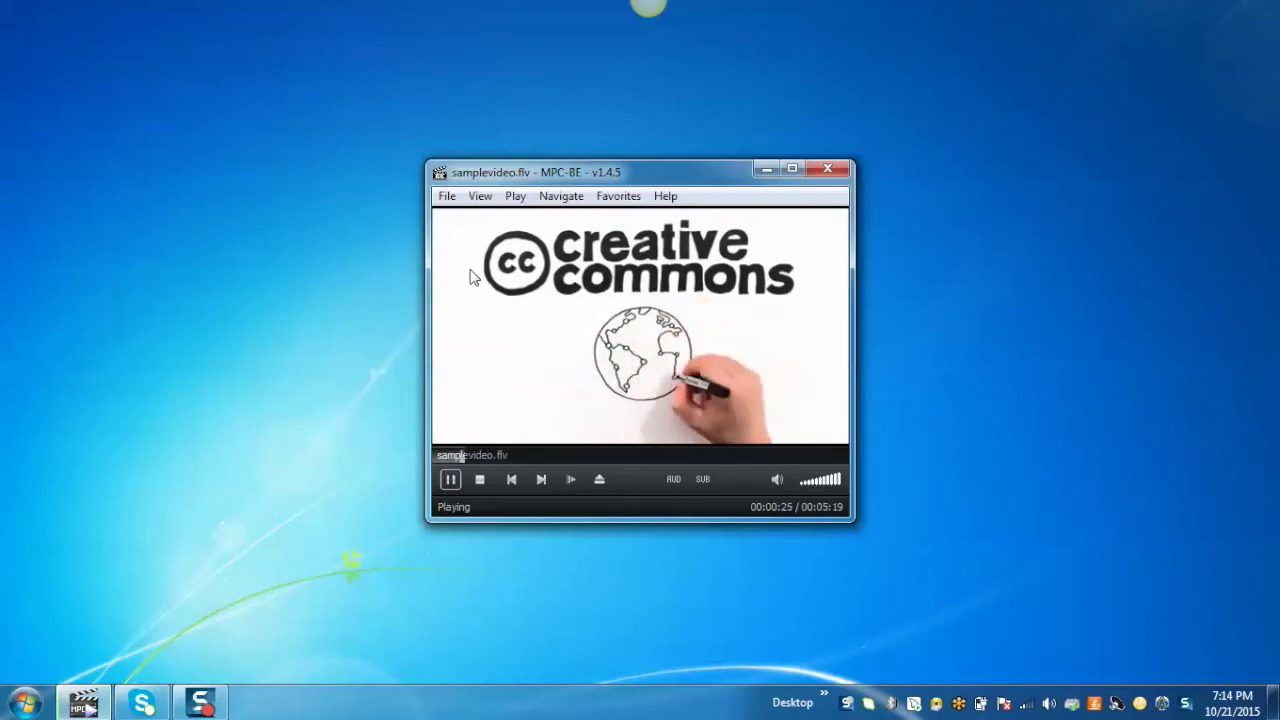
Set the audio renderer to MPC Audio Renderer in the player's Audio options.
left_click(481, 200)
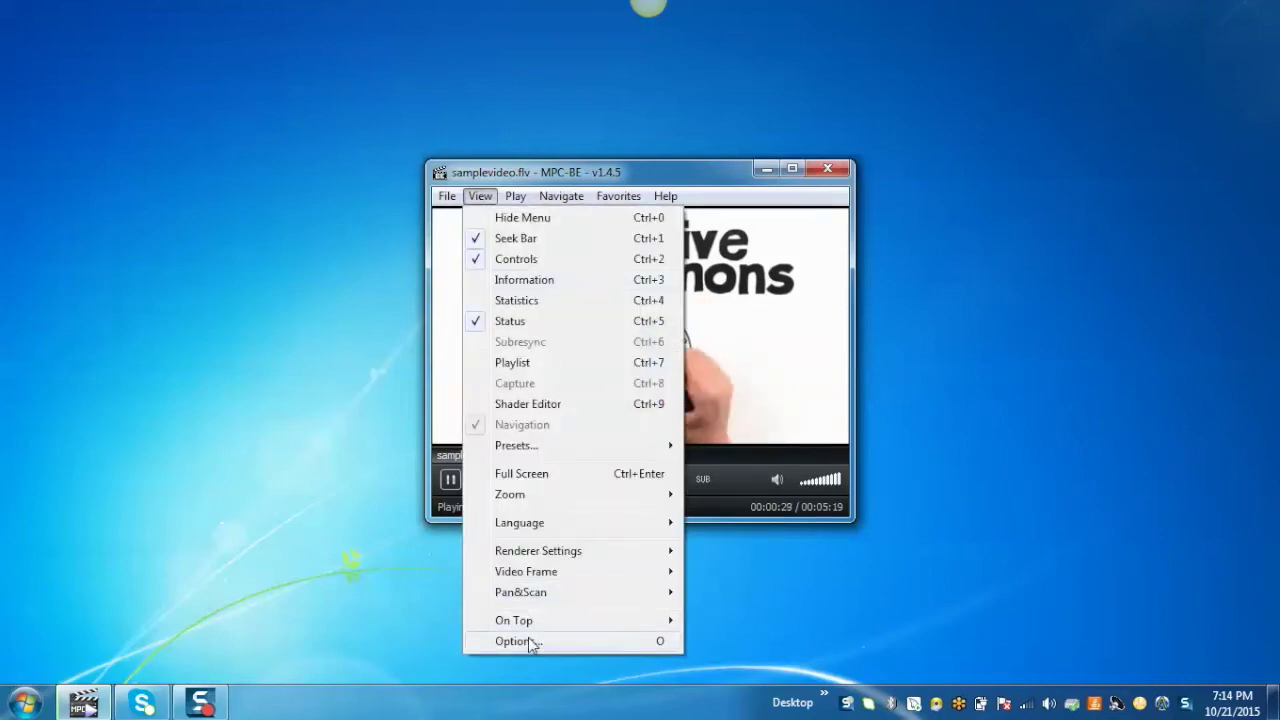
left_click(531, 643)
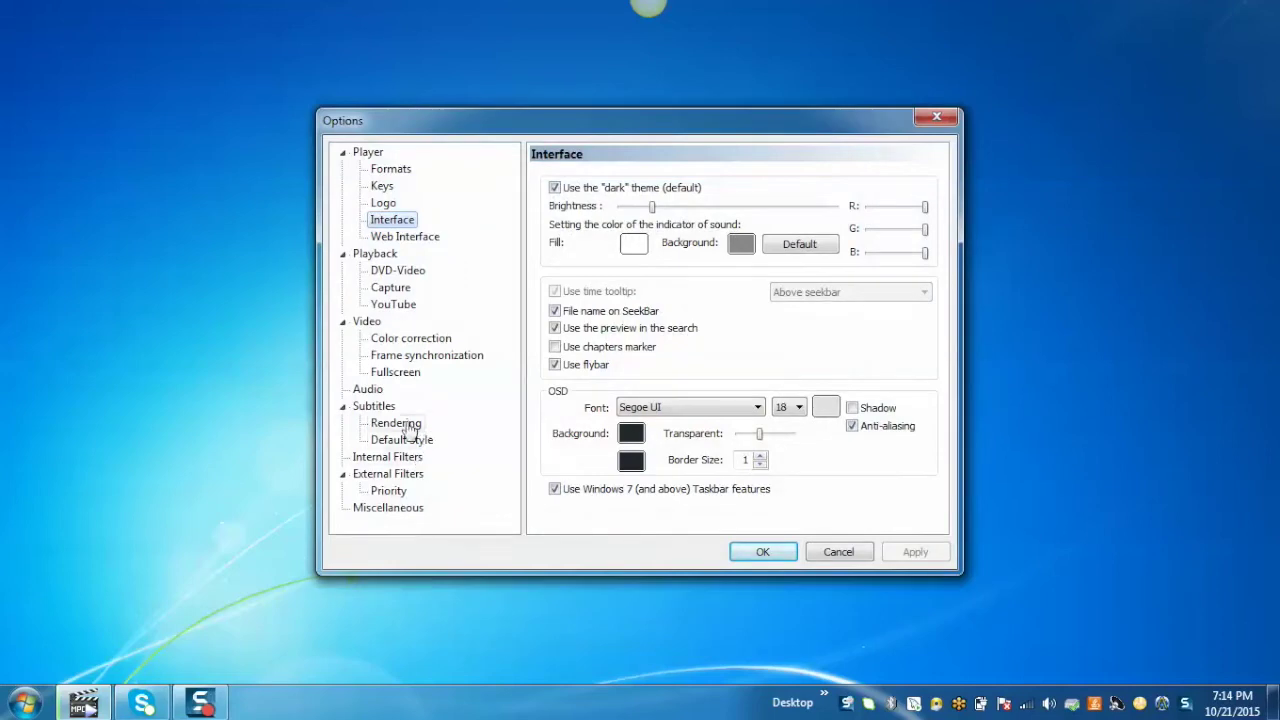
left_click(367, 390)
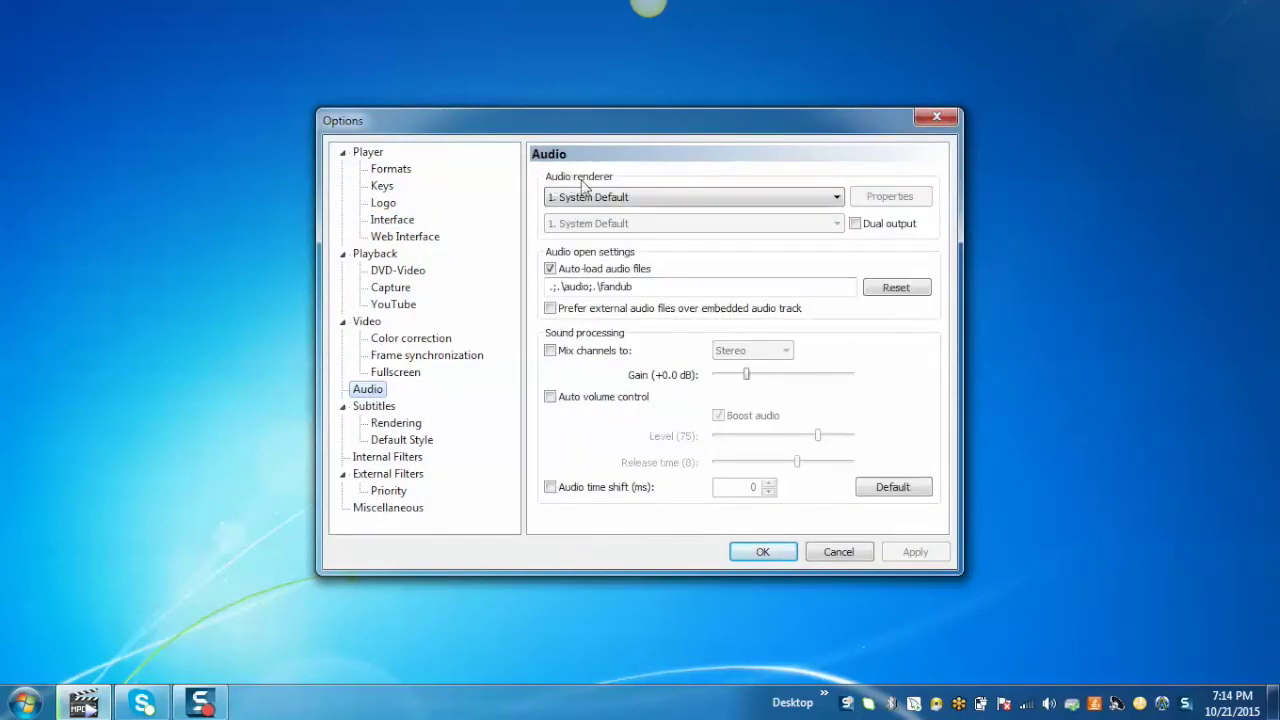
left_click(835, 199)
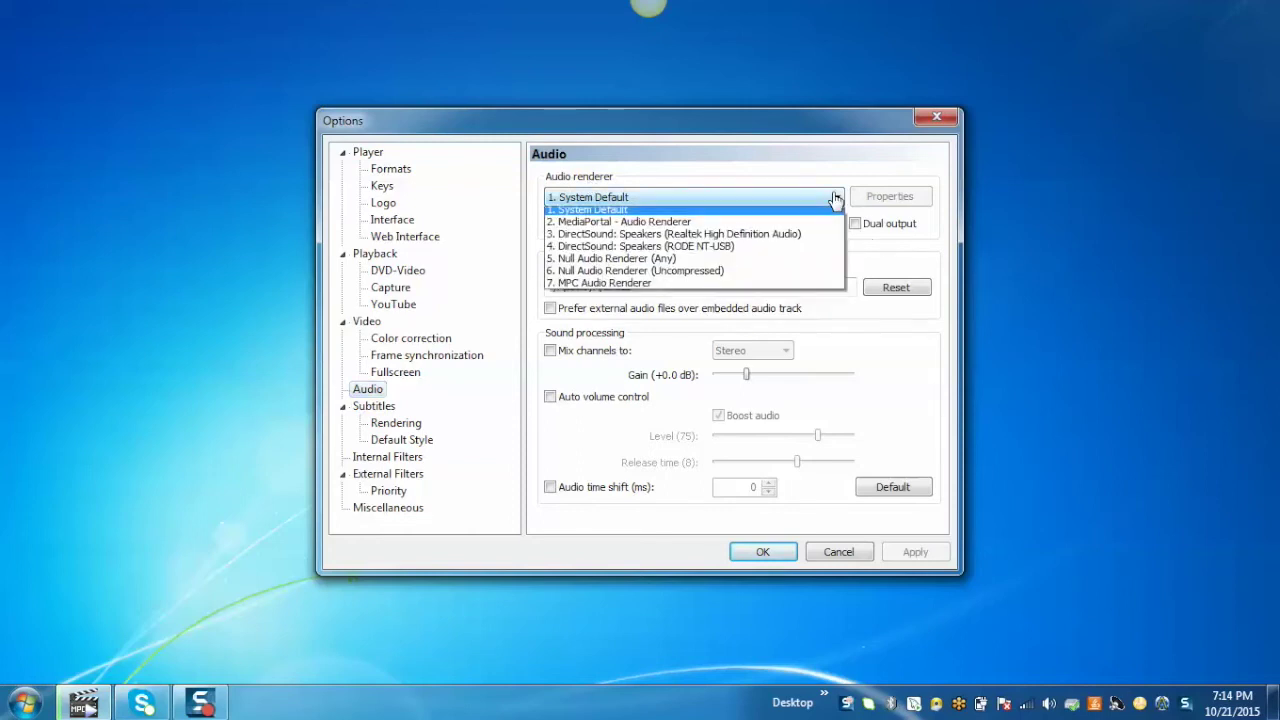
left_click(651, 288)
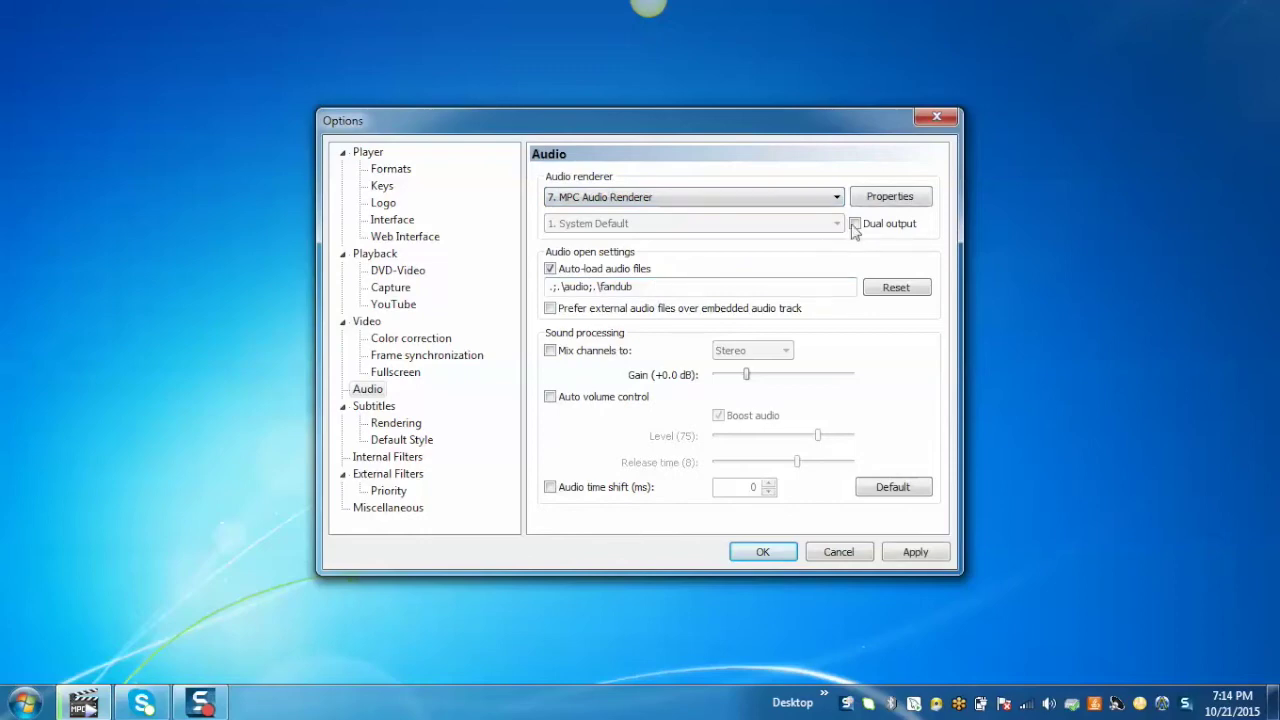
Set the MPC Audio Renderer's WASAPI mode to Shared, then apply the audio options and close them.
left_click(901, 198)
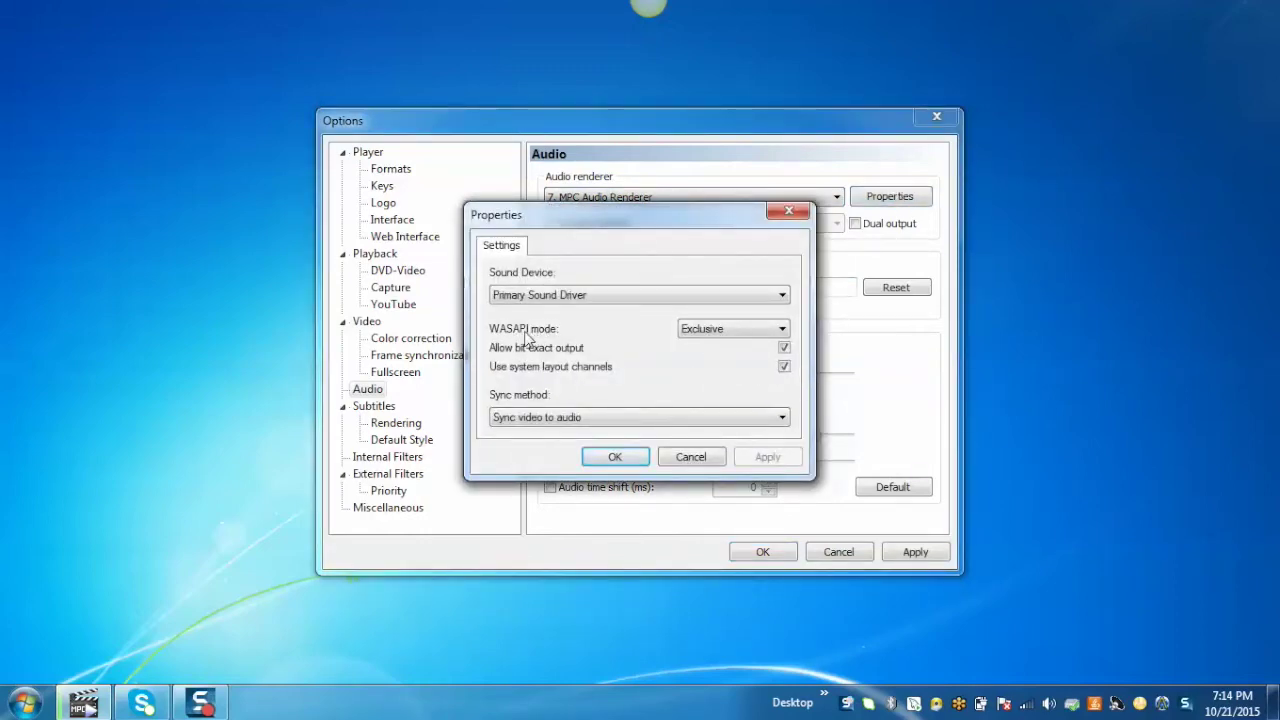
left_click(761, 334)
left_click(712, 359)
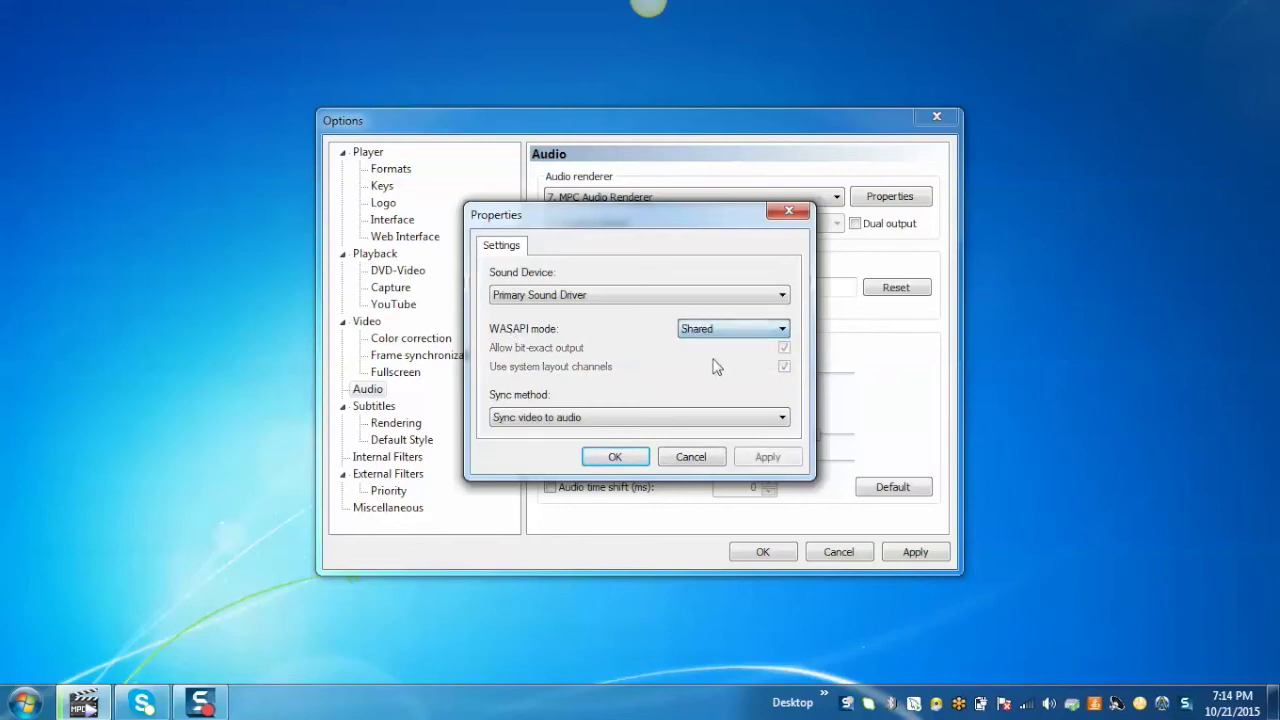
left_click(767, 456)
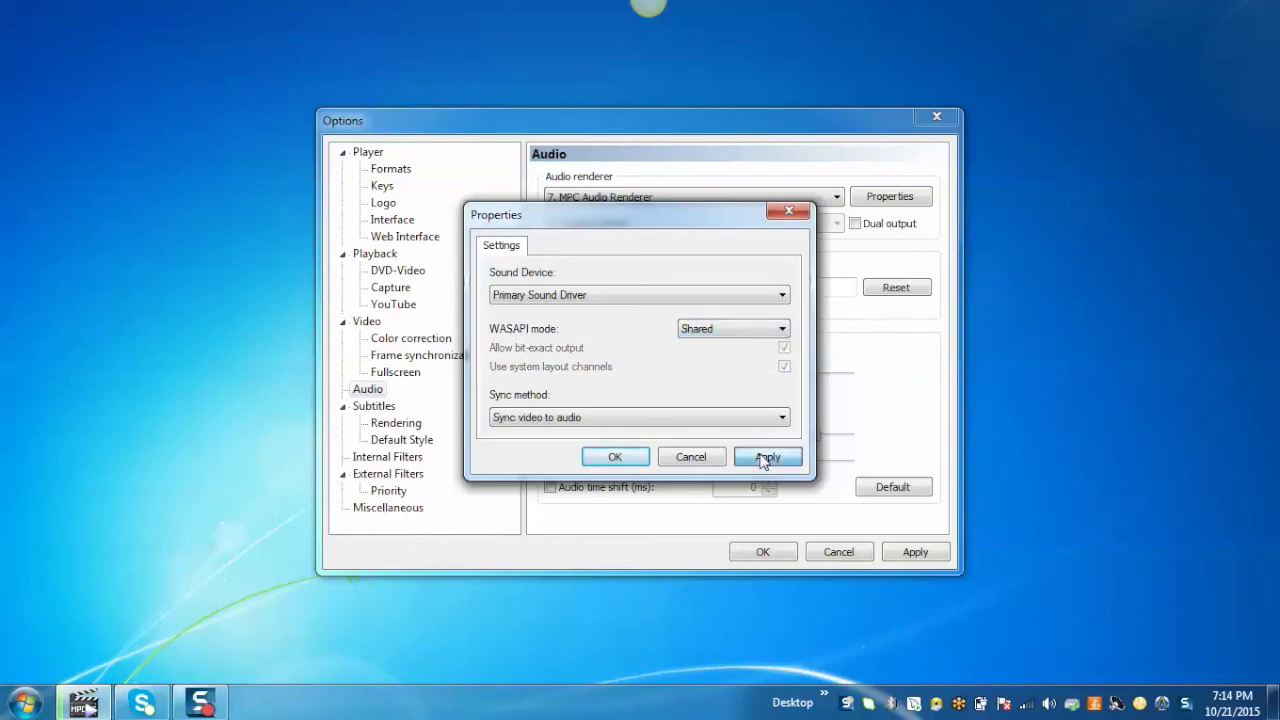
left_click(614, 457)
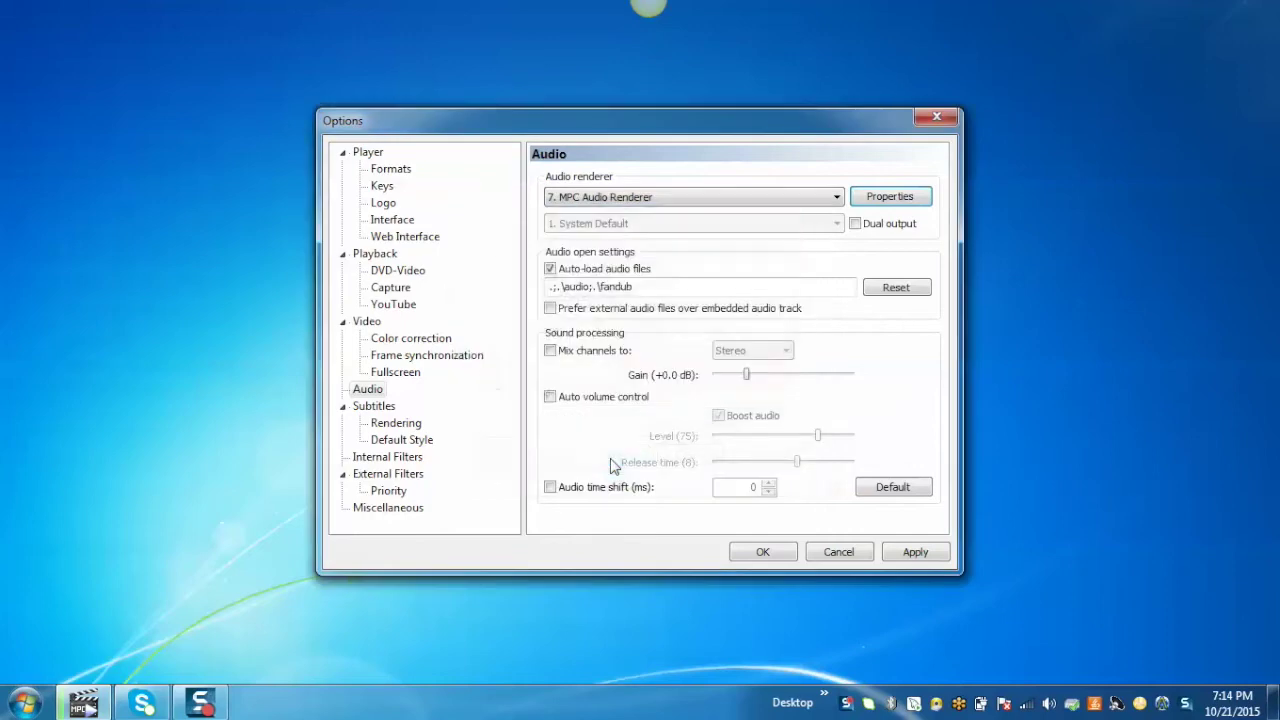
left_click(914, 552)
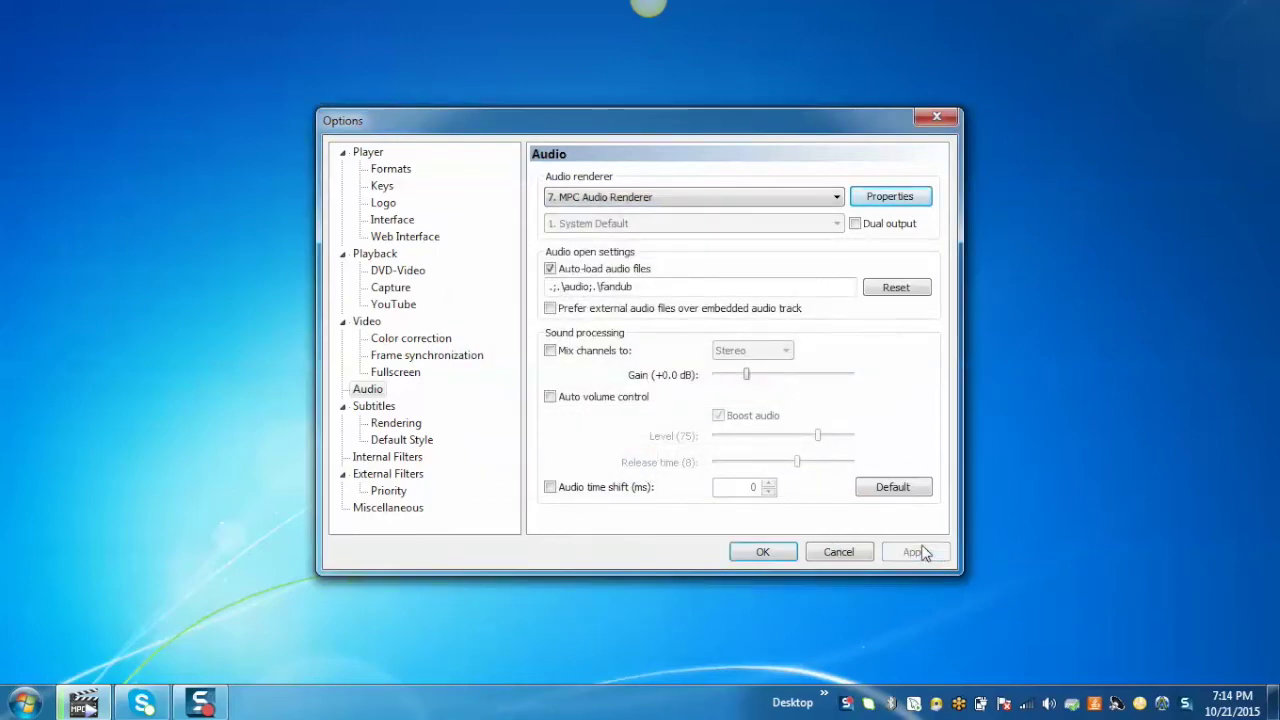
left_click(763, 552)
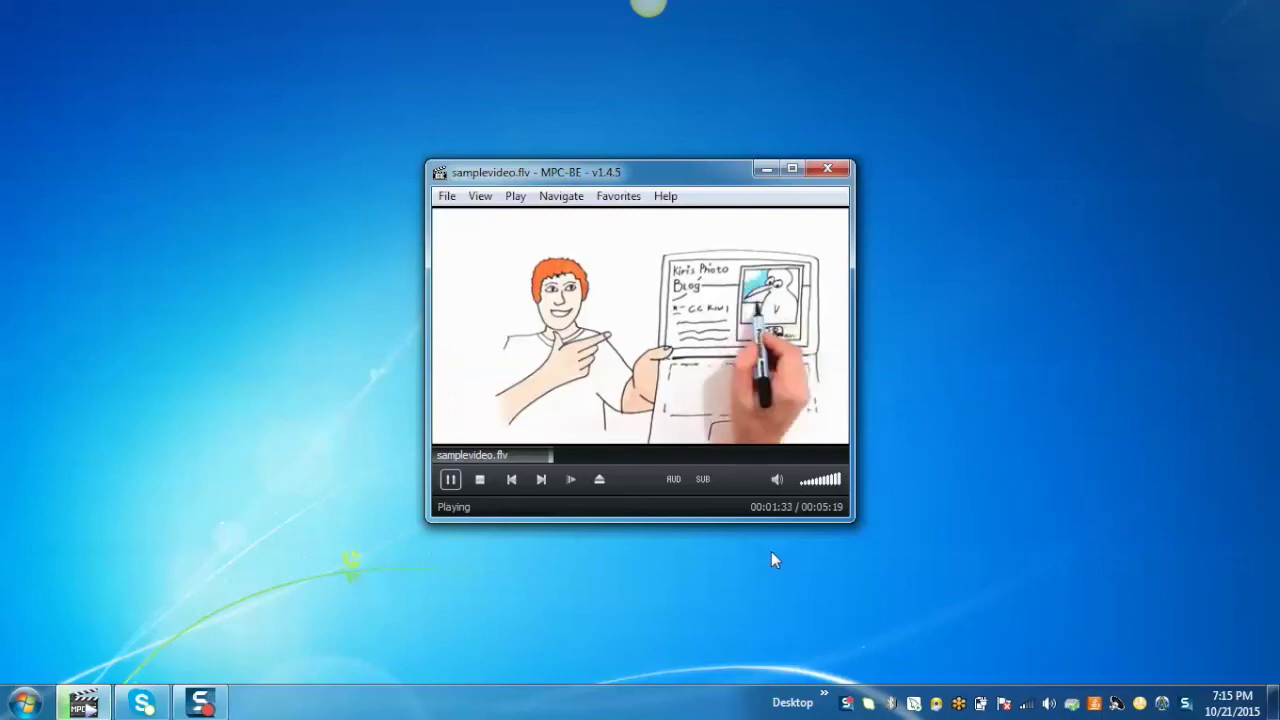
Disable the DXVA filters among the internal video decoders, then apply the options and close them.
left_click(480, 196)
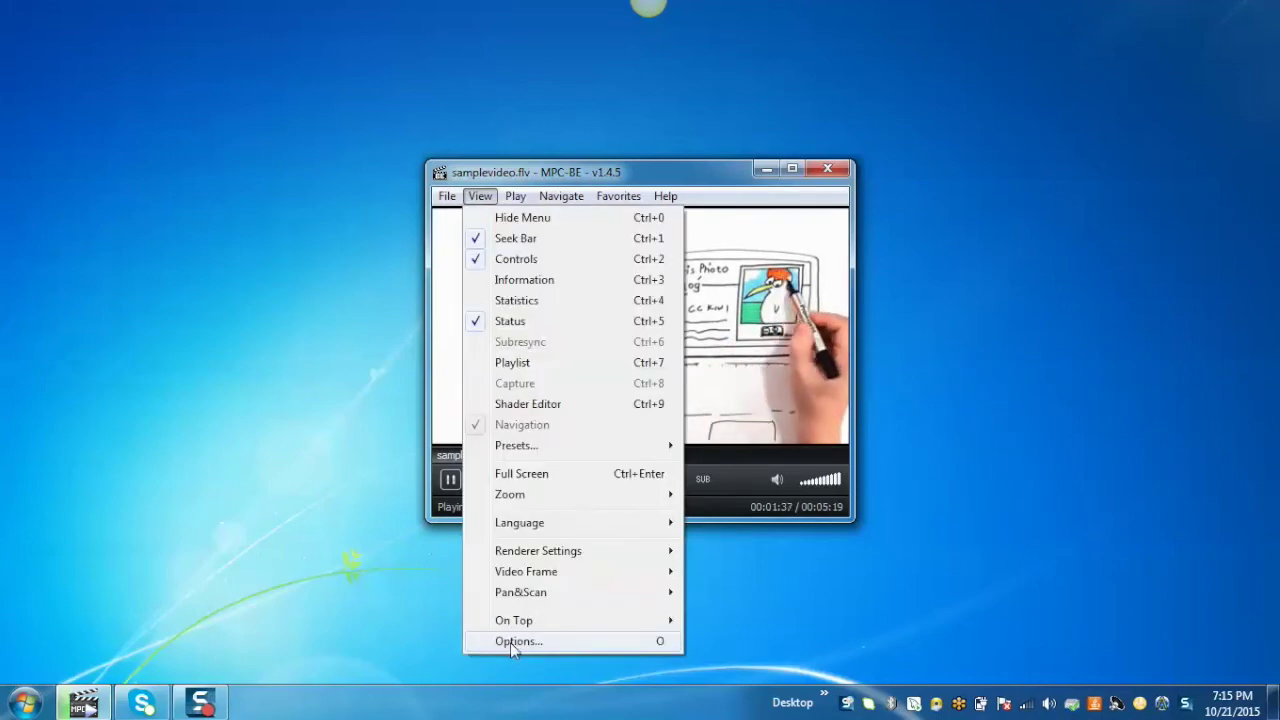
left_click(512, 641)
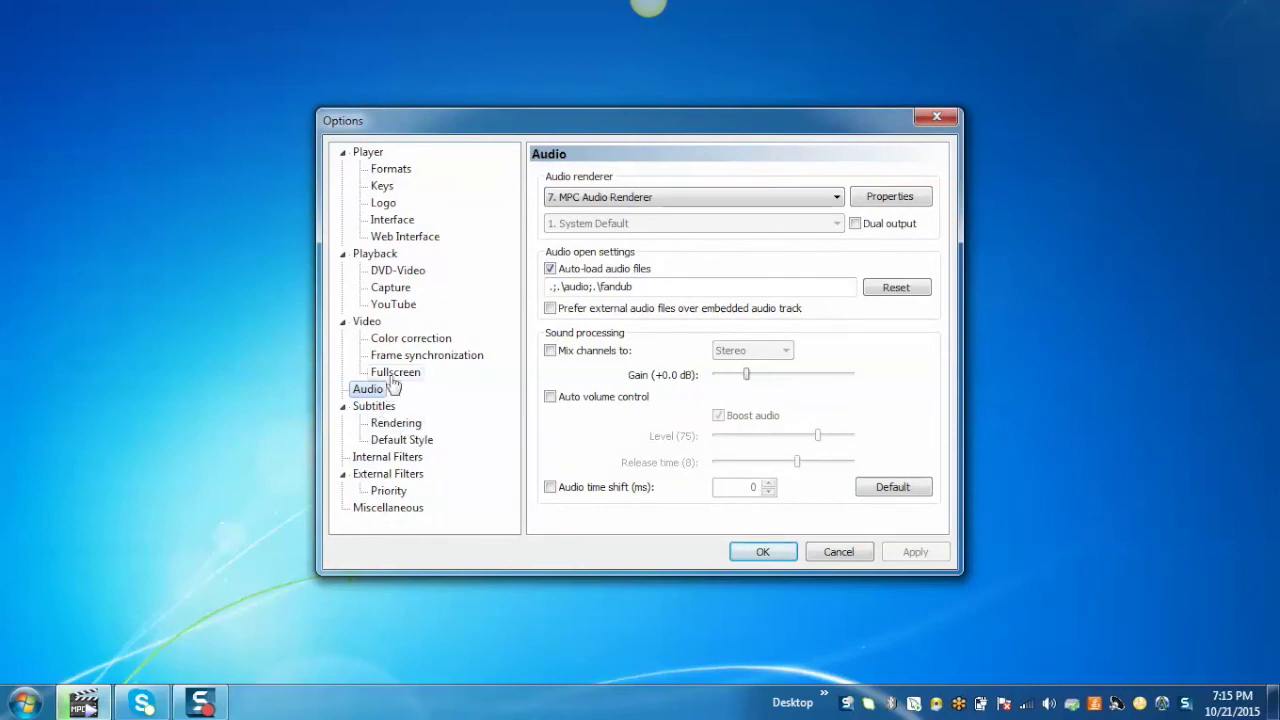
left_click(390, 458)
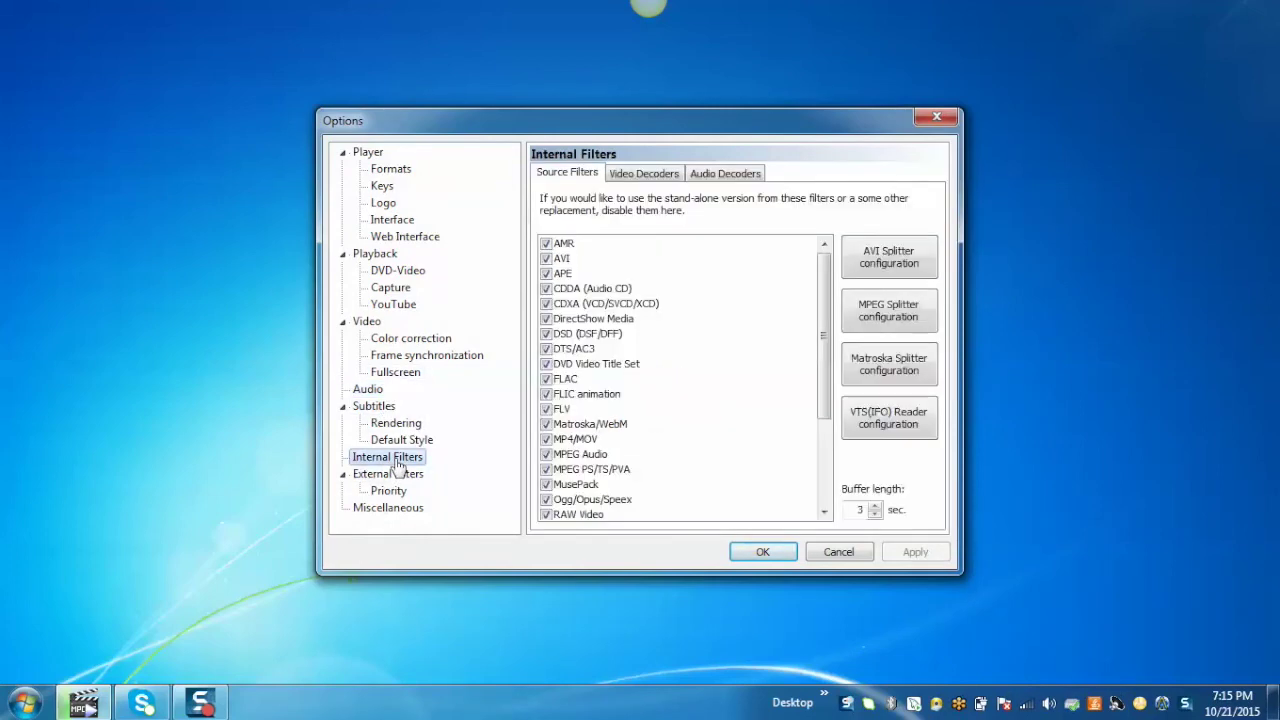
left_click(590, 288)
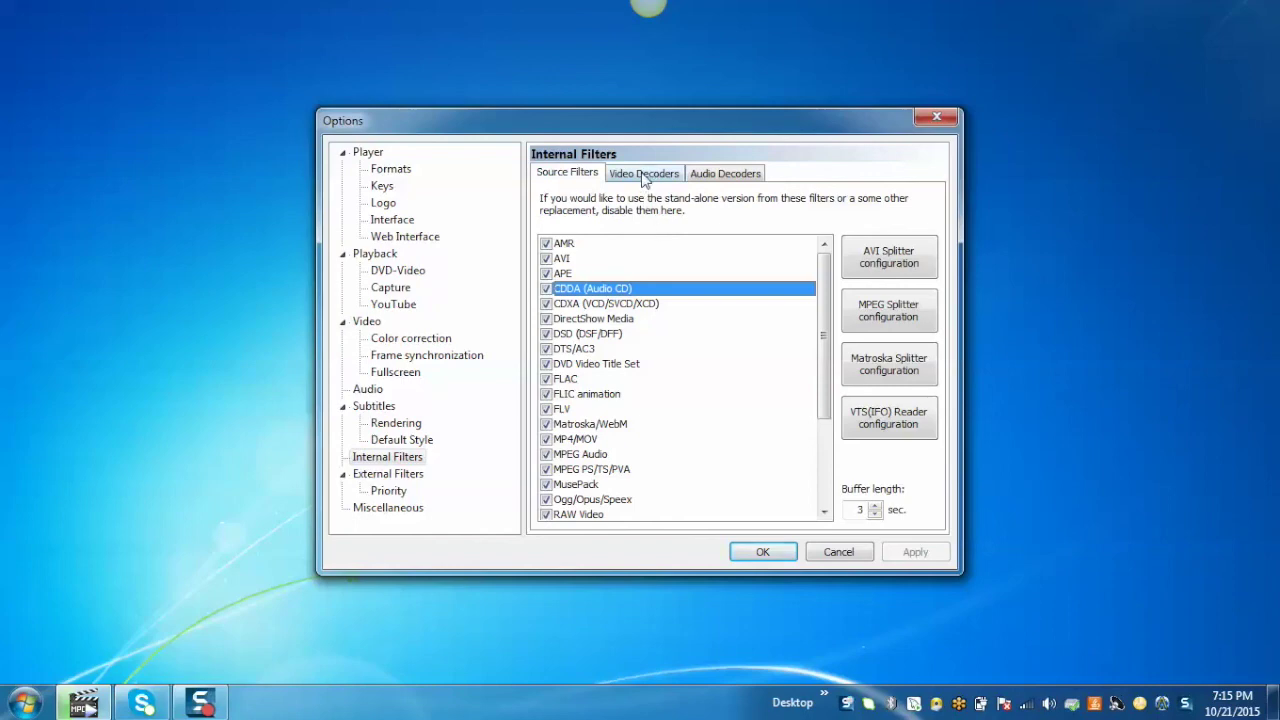
left_click(645, 176)
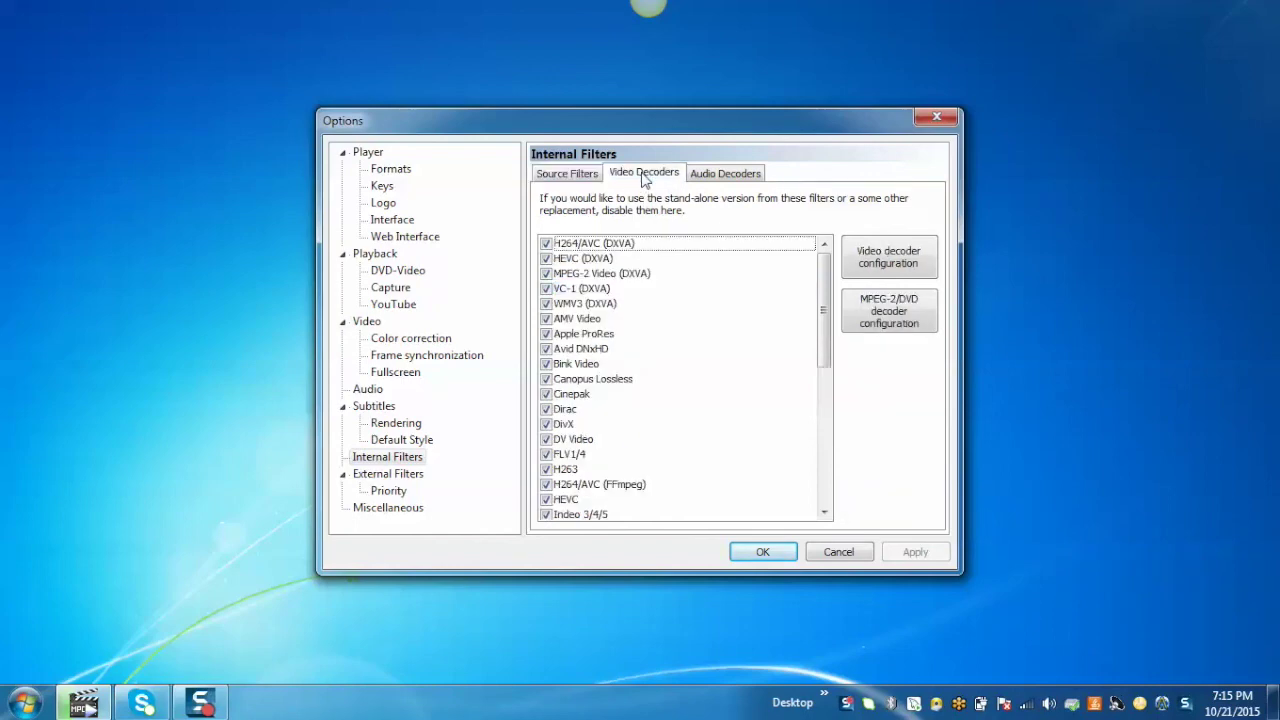
right_click(667, 332)
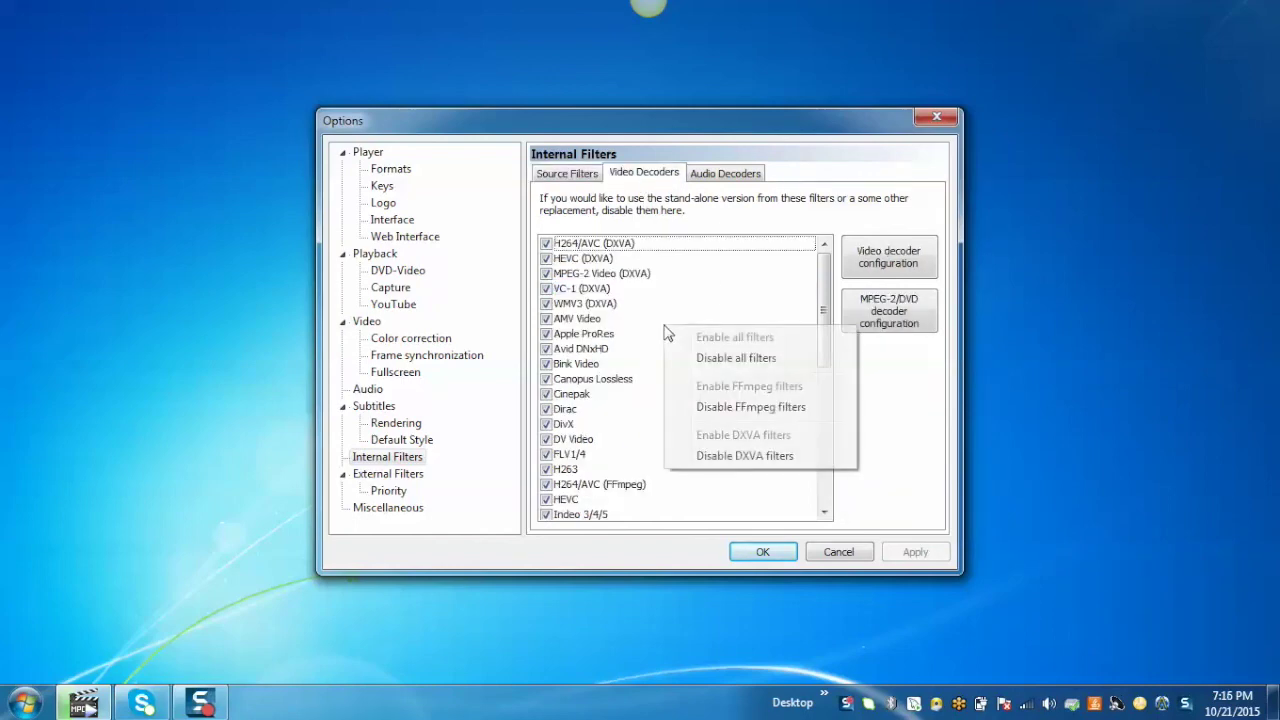
left_click(725, 456)
left_click(913, 557)
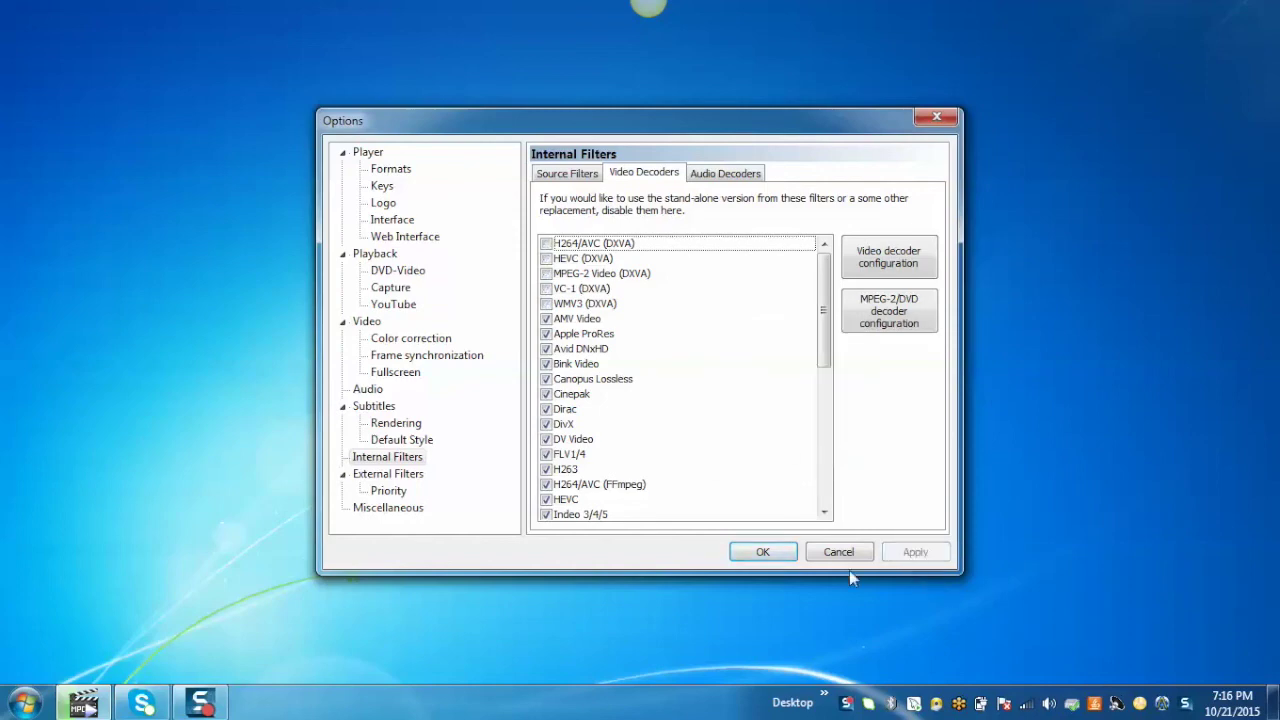
left_click(757, 553)
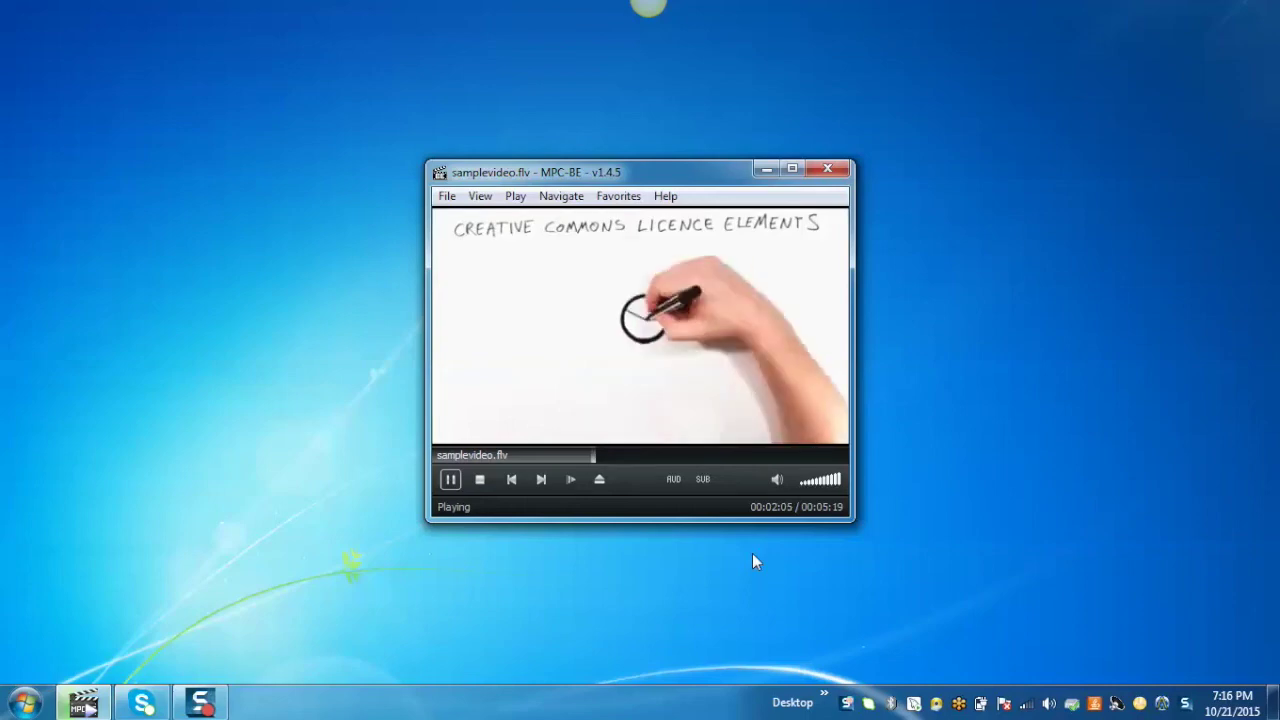